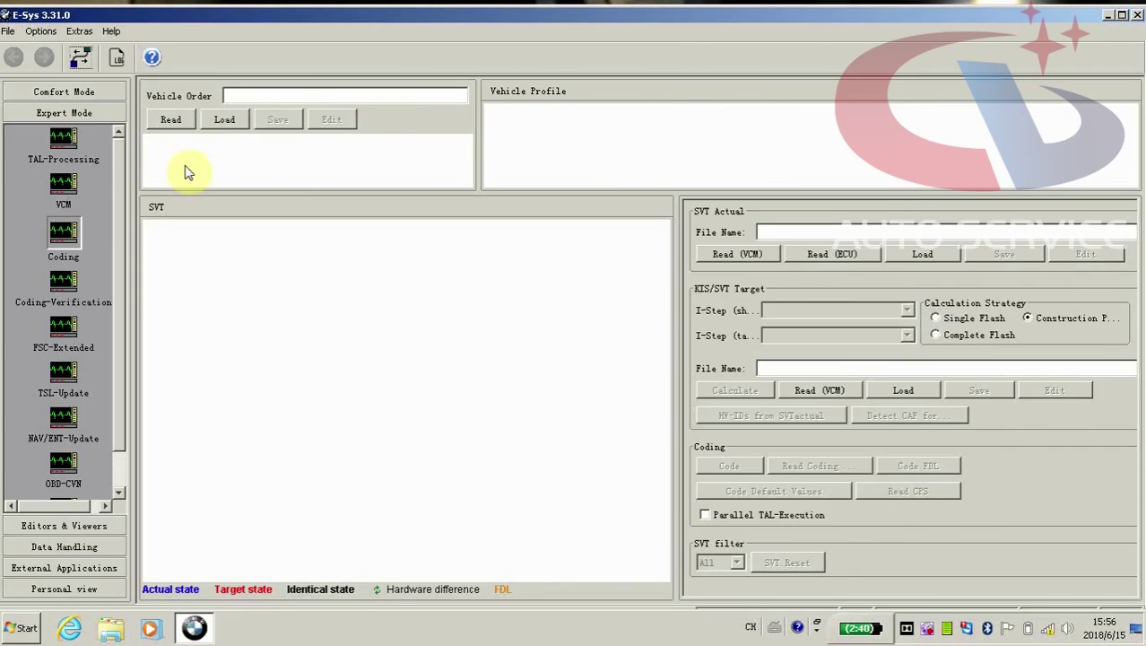
Try to connect to the vehicle via VIN using the F025_DIRECT target, and close that connection
left_click(77, 58)
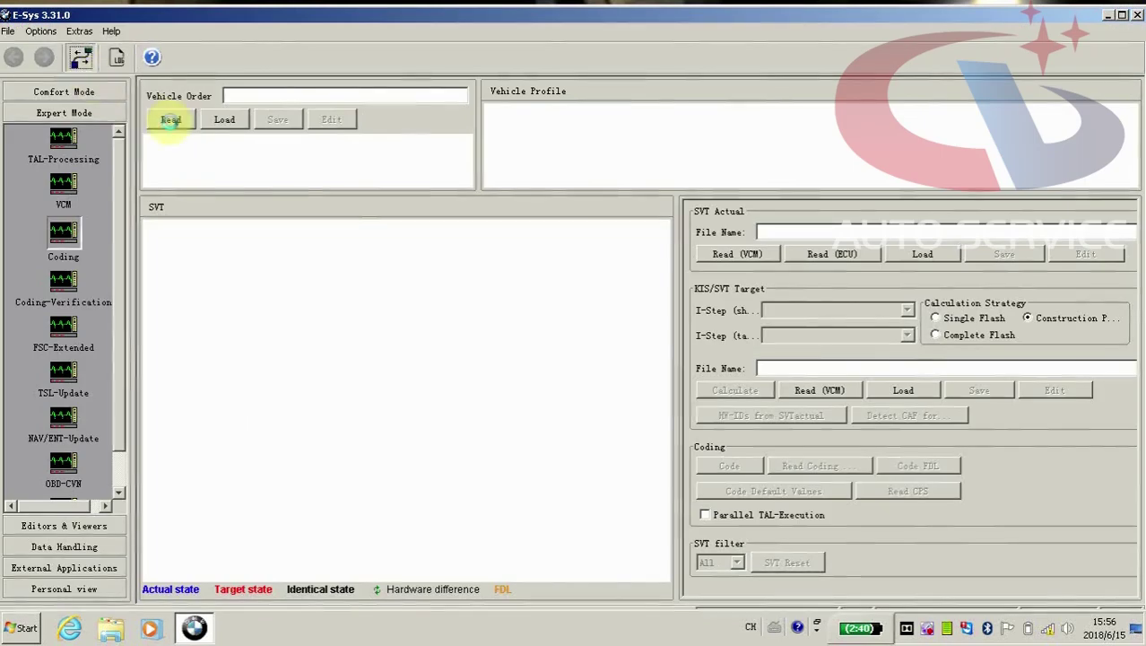
left_click(170, 122)
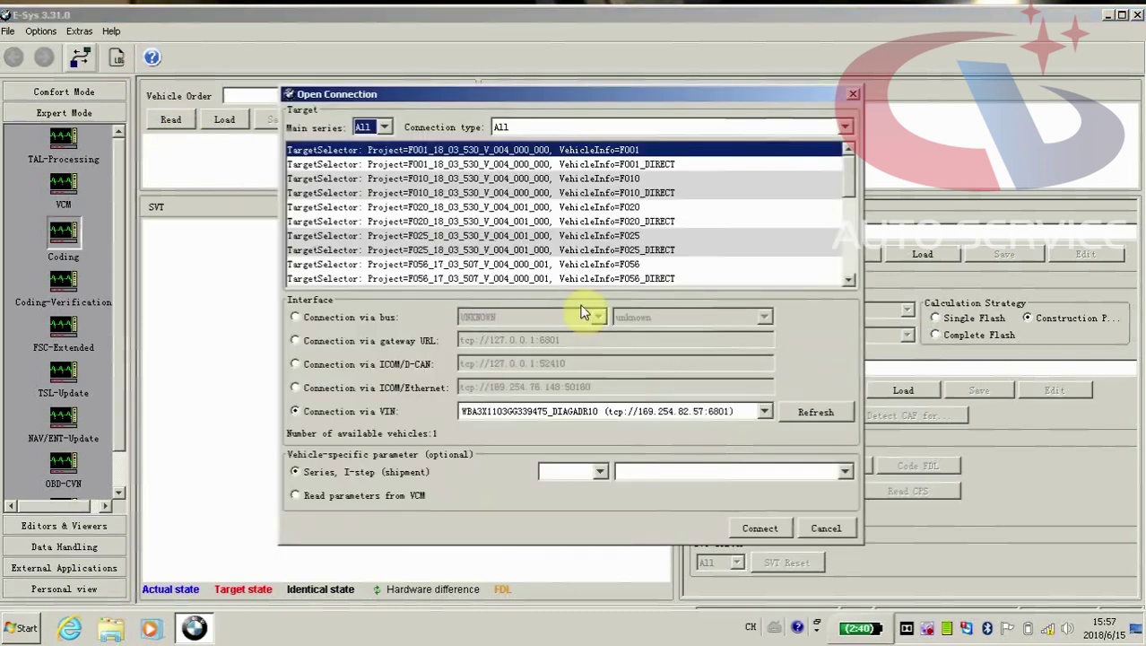
left_click(593, 250)
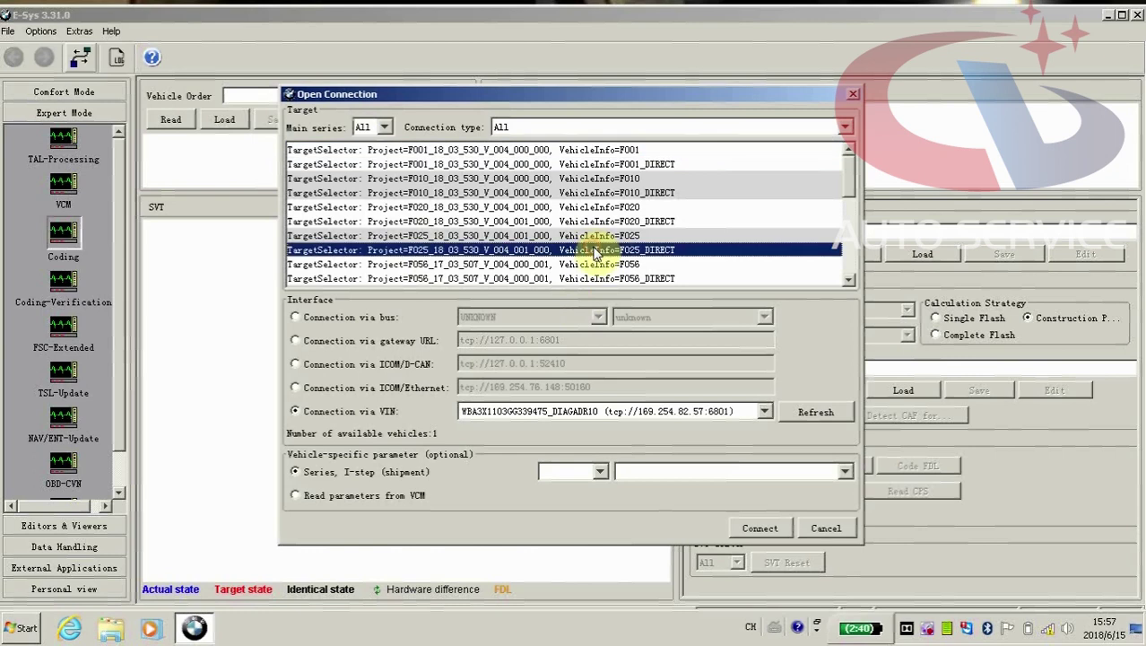
left_click(734, 528)
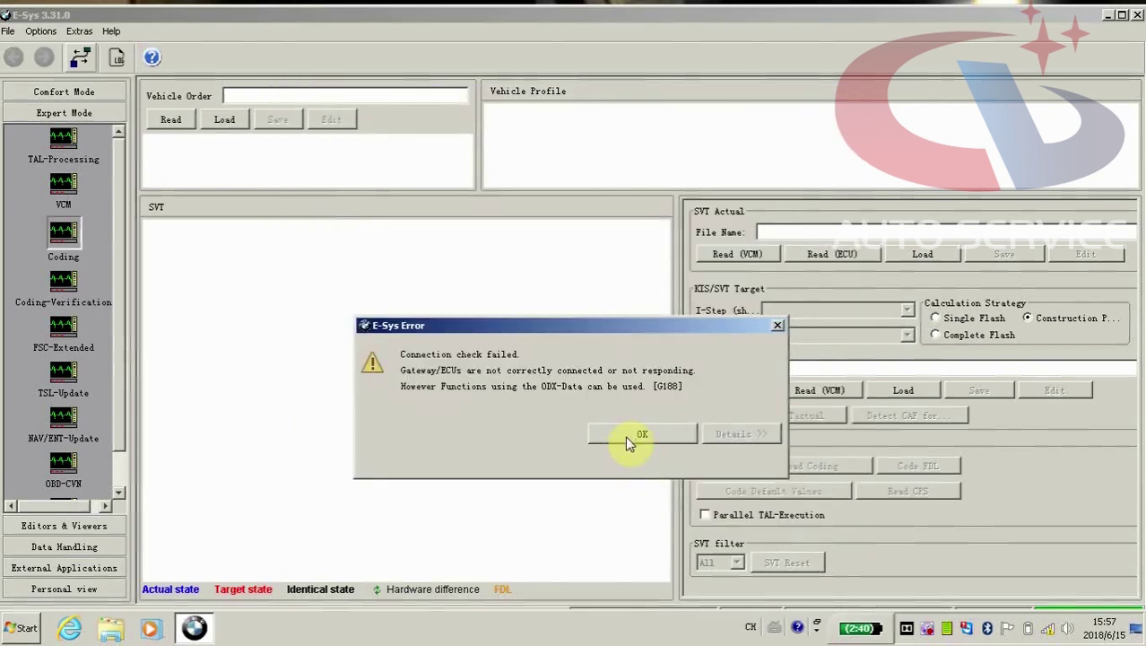
left_click(628, 436)
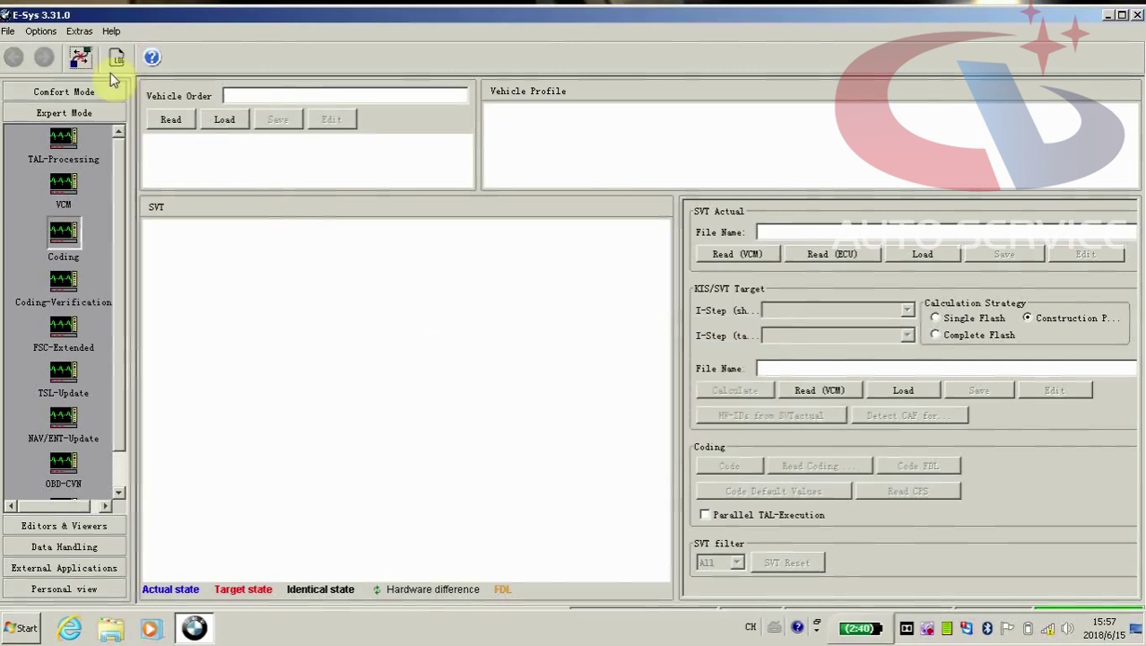
left_click(81, 60)
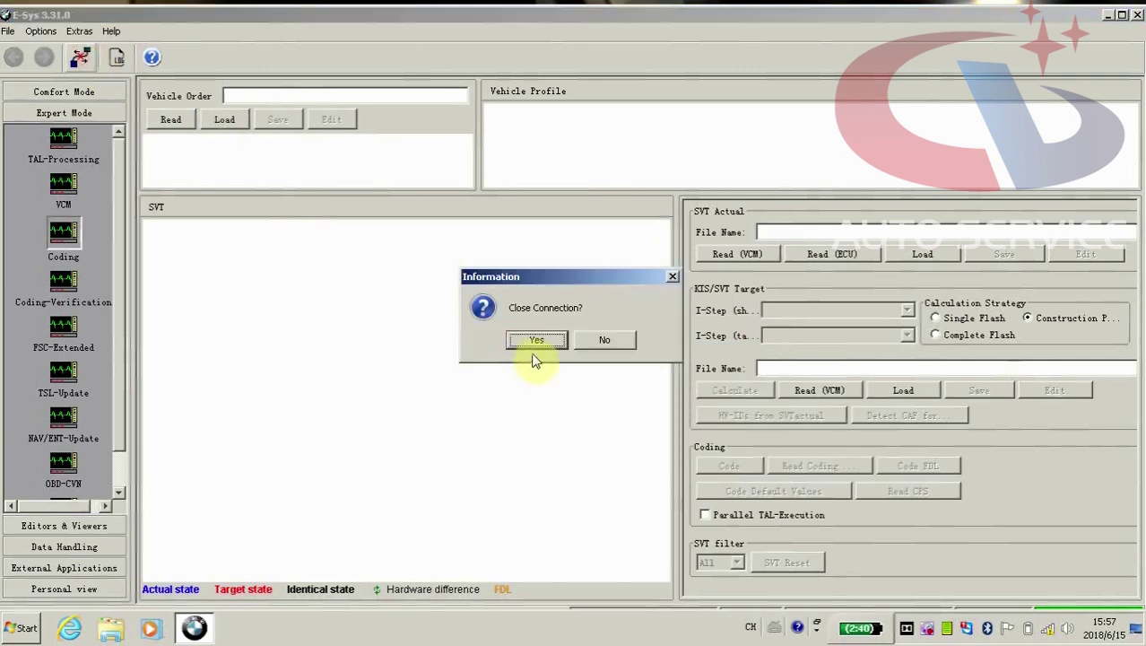
left_click(529, 339)
Open a connection to the vehicle via VIN using the F025 target, project F025_18_03_530_V_004_001_000
left_click(78, 61)
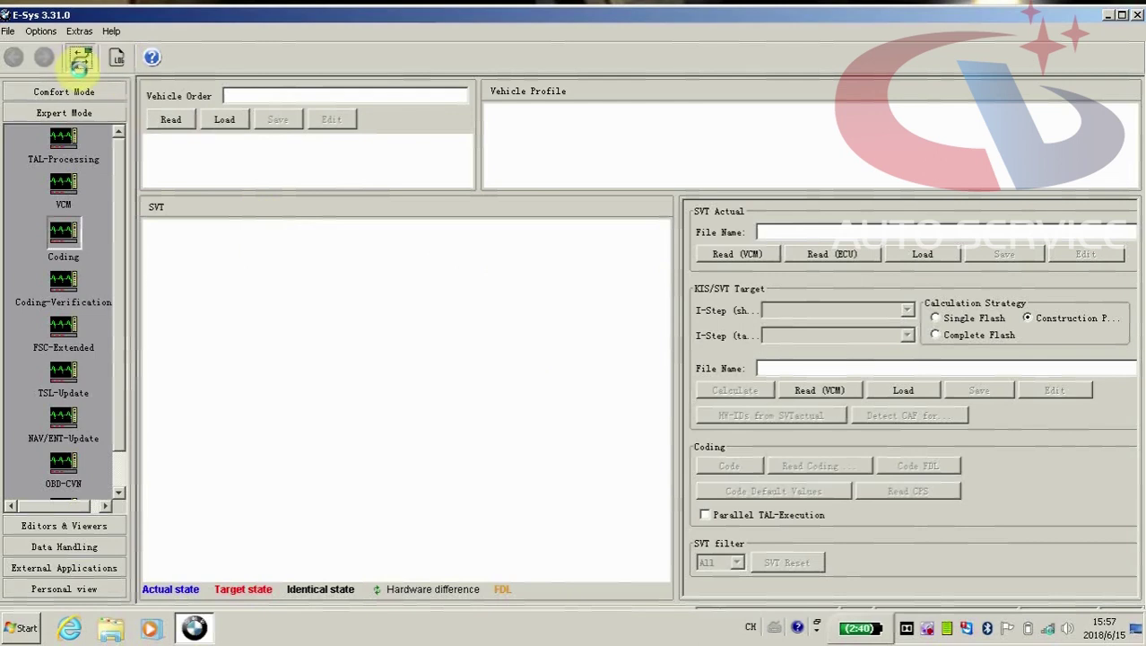
left_click(538, 236)
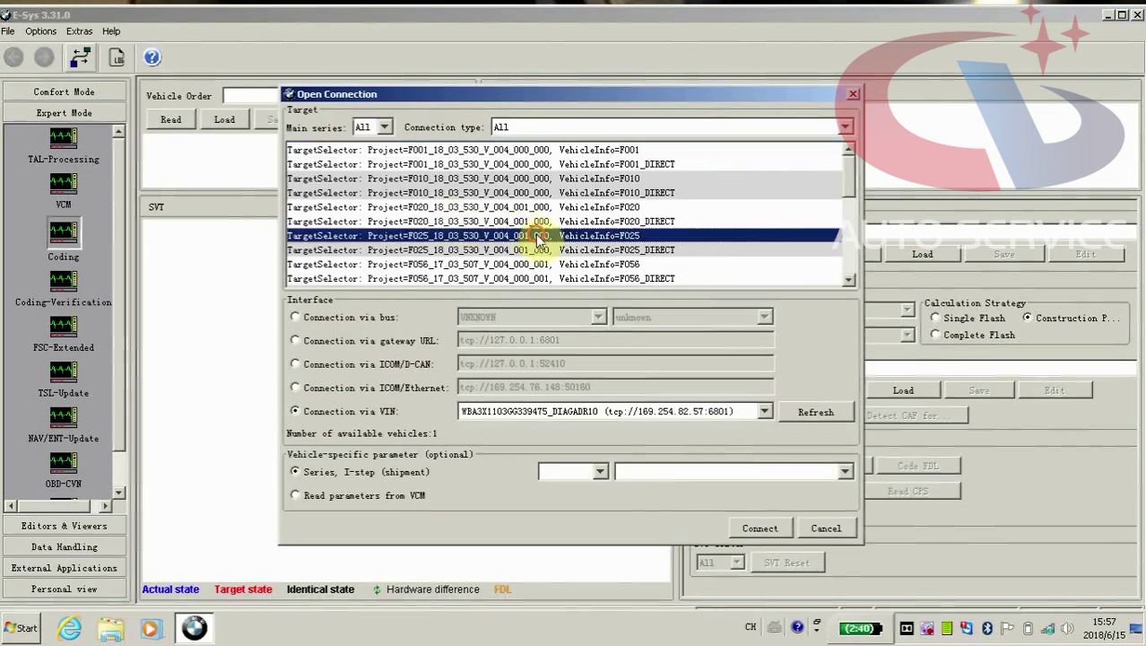
left_click(762, 528)
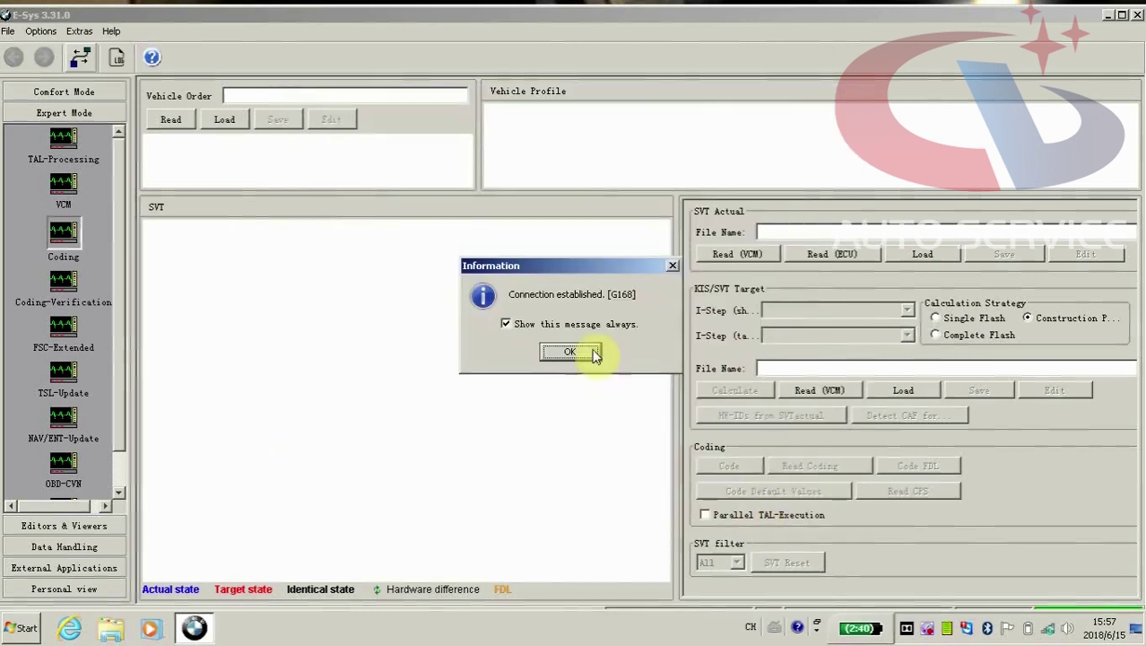
left_click(570, 352)
Read the vehicle order from the car and activate its FA
left_click(172, 120)
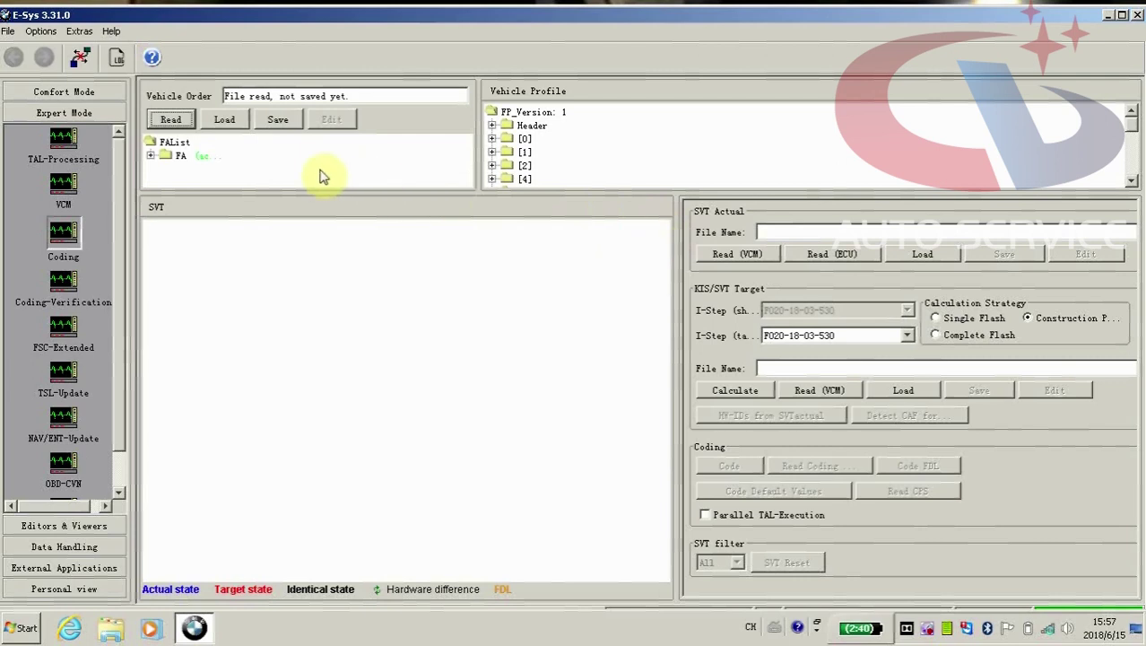
right_click(182, 157)
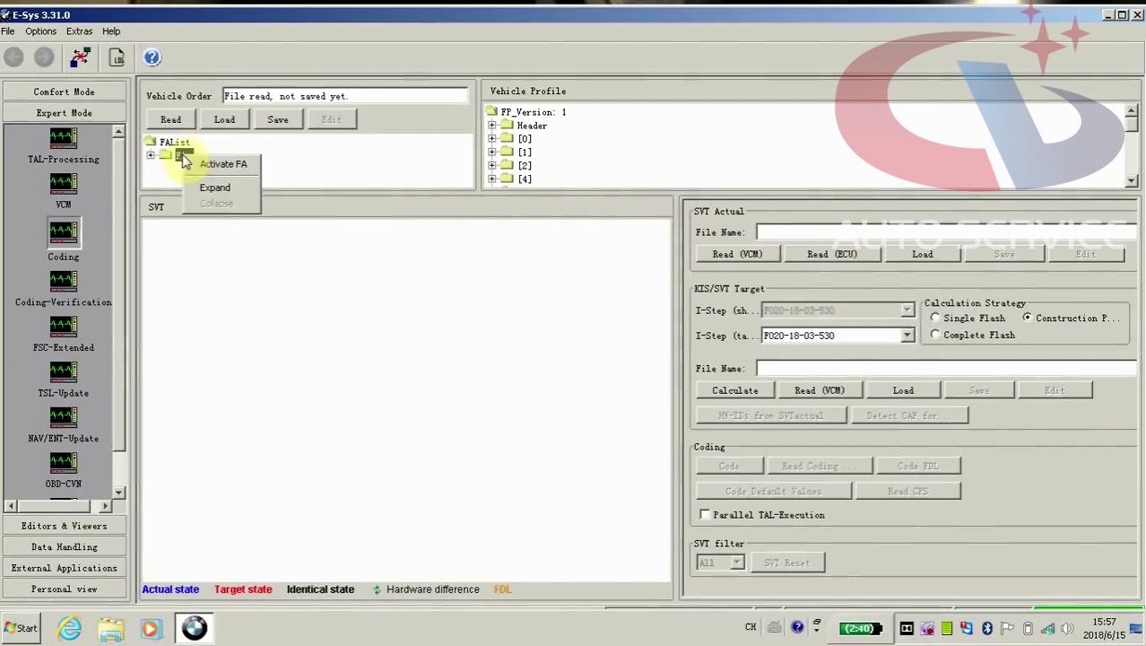
left_click(199, 162)
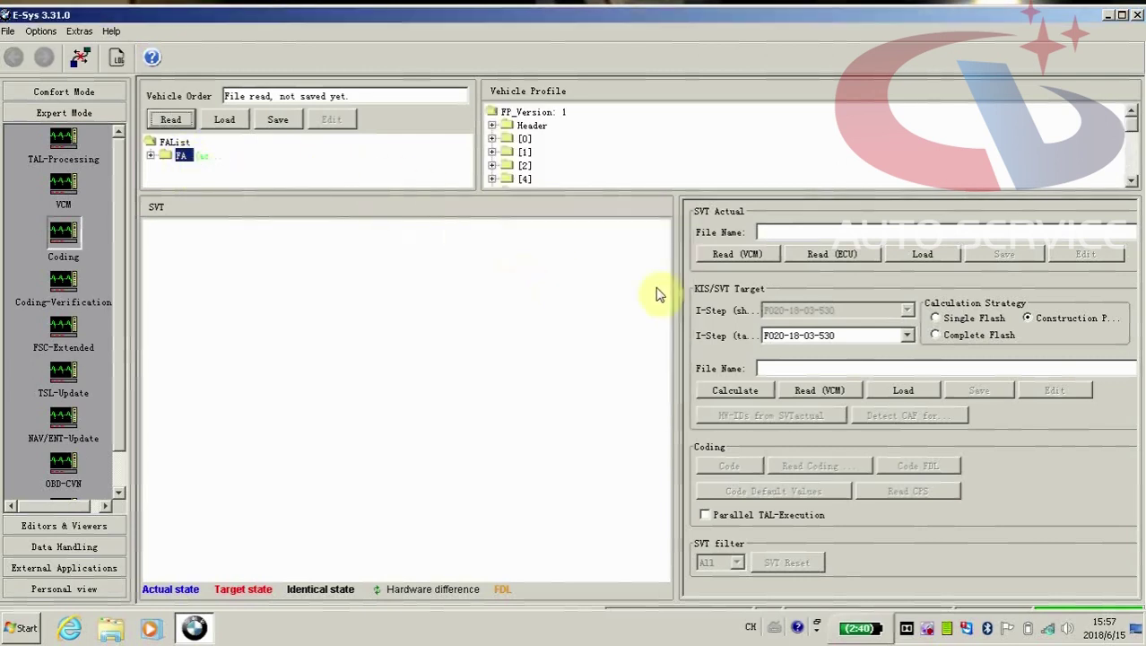
Read the actual SVT from the ECUs and code the DSC [29] control unit, closing the progress and report windows
left_click(816, 253)
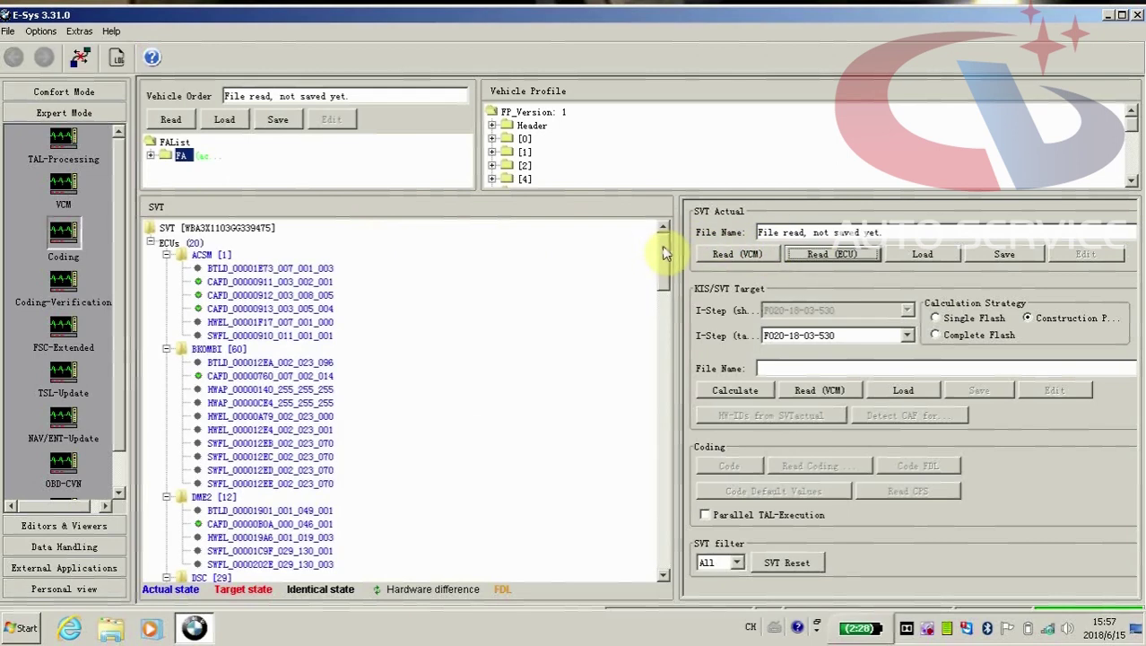
left_click_drag(663, 248, 654, 272)
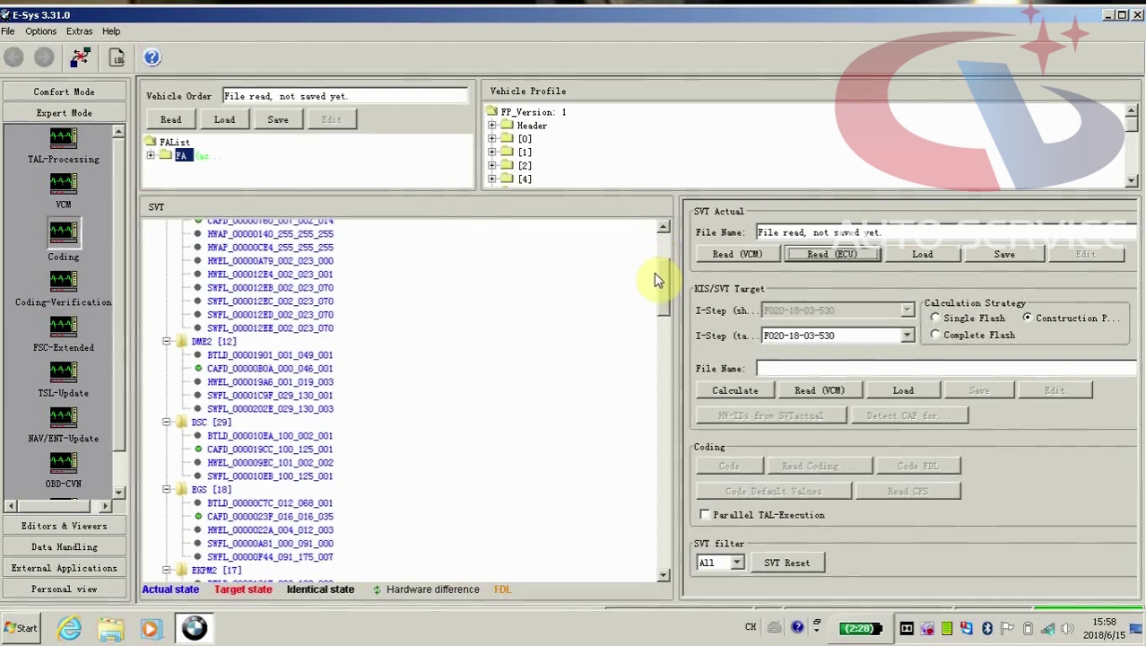
right_click(197, 421)
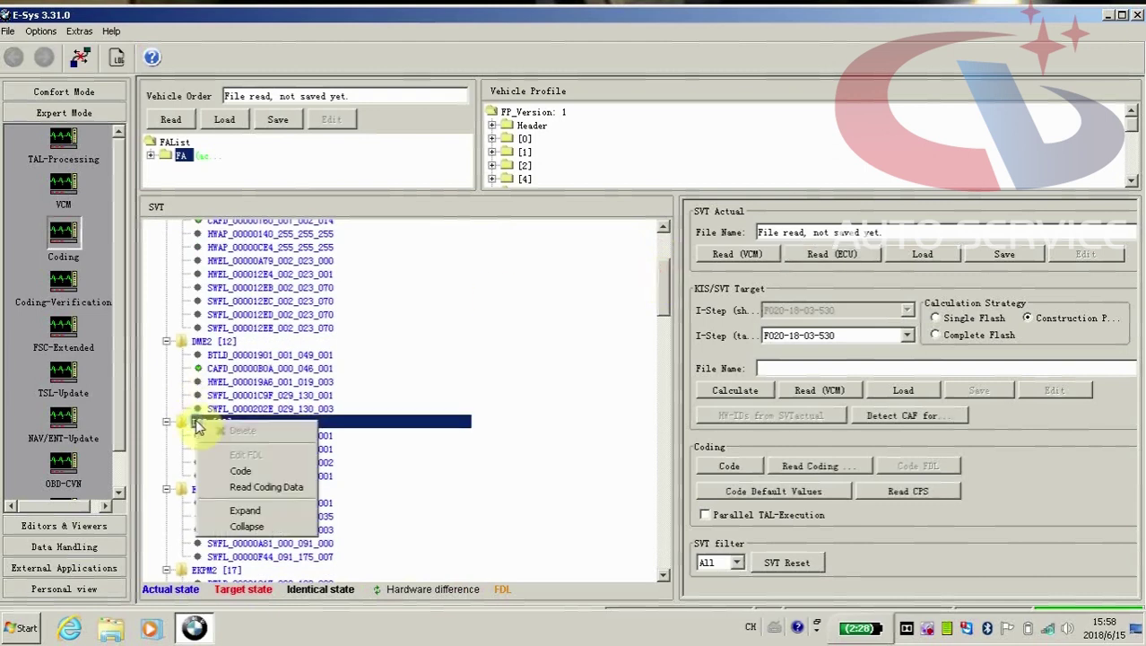
left_click(237, 472)
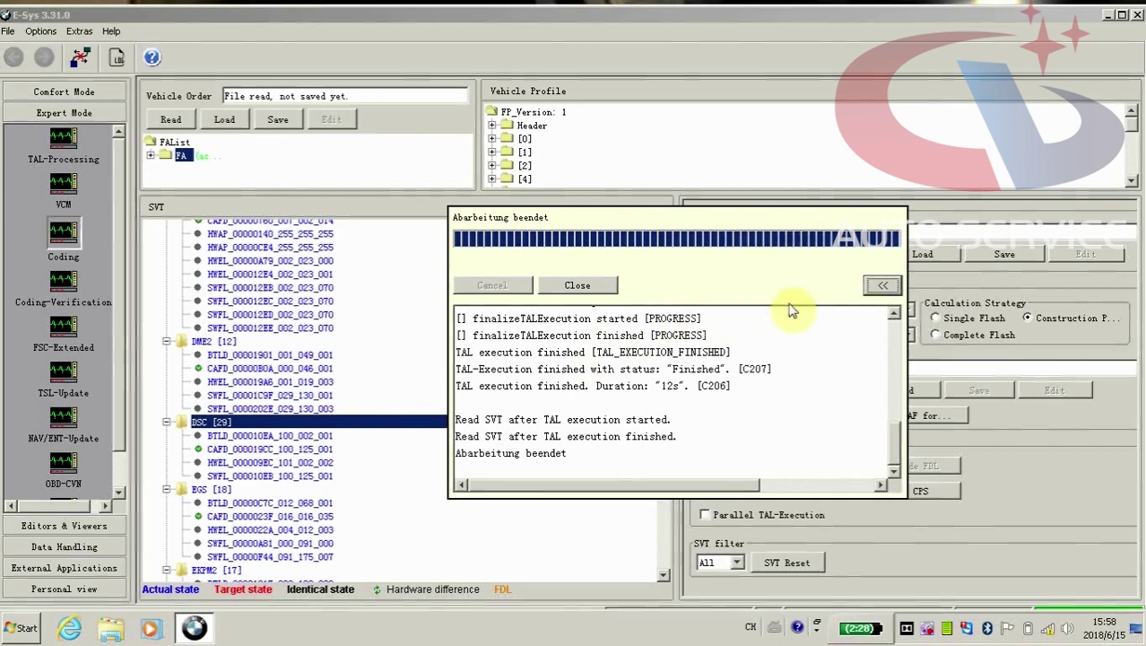
left_click(884, 285)
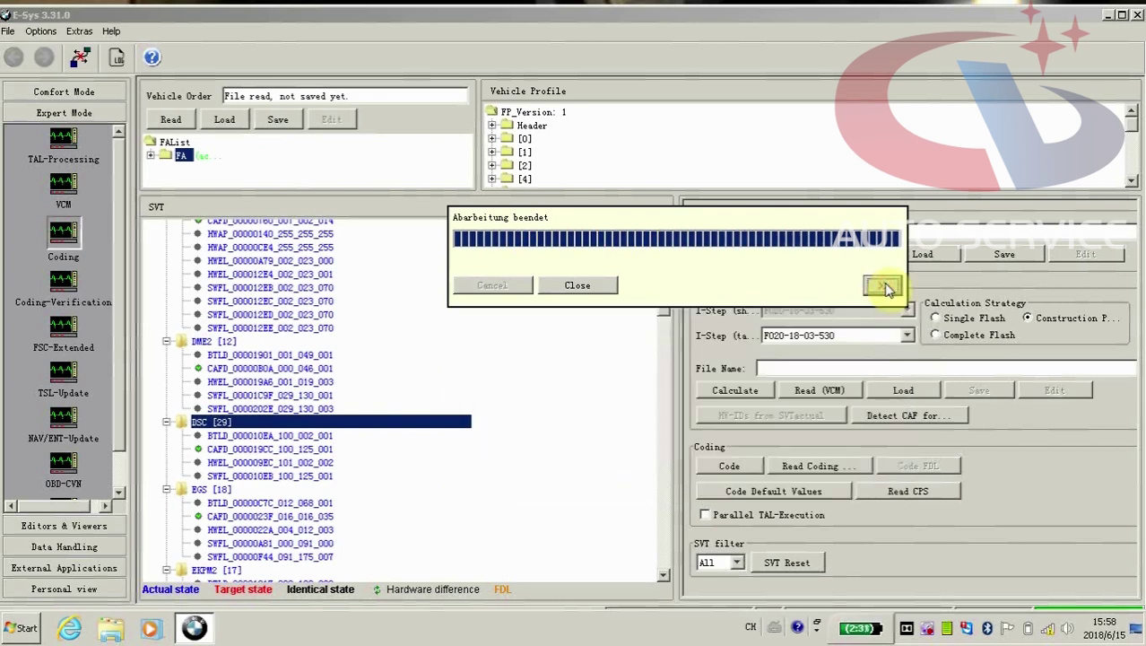
left_click(883, 285)
left_click(601, 289)
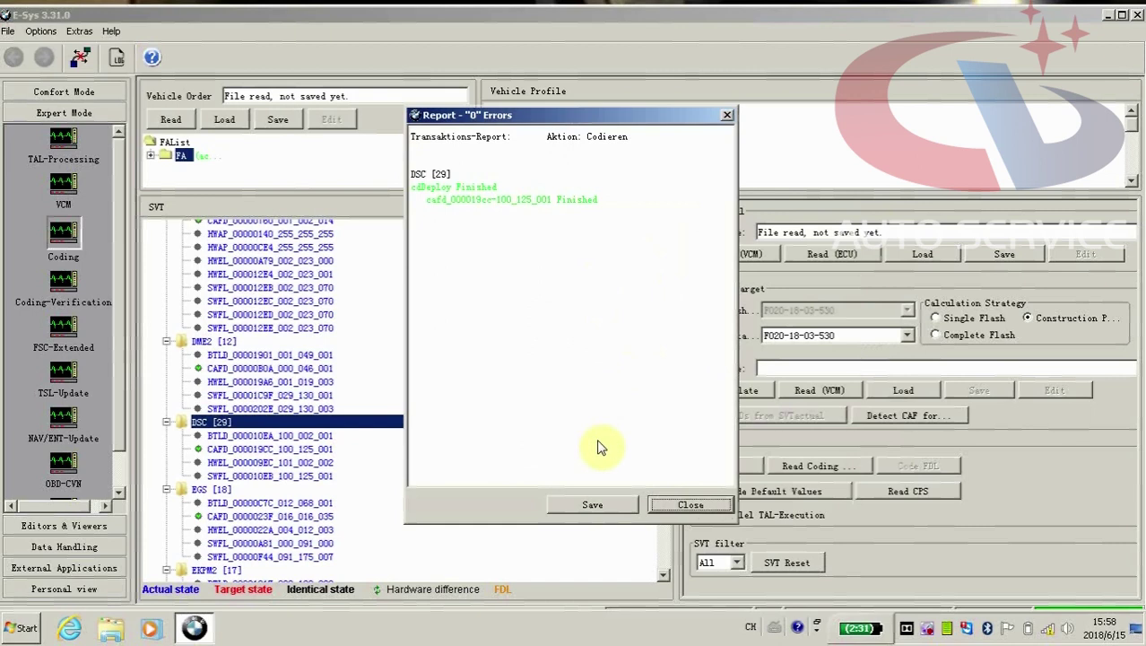
left_click(691, 504)
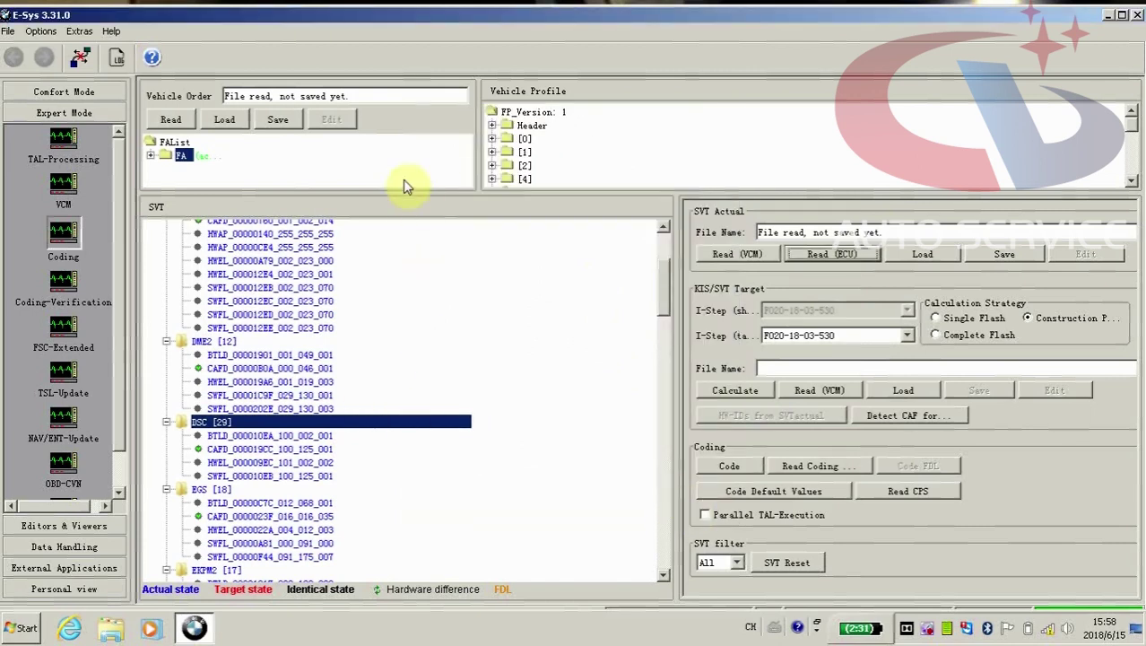
Close the vehicle connection and exit E-Sys
left_click(80, 59)
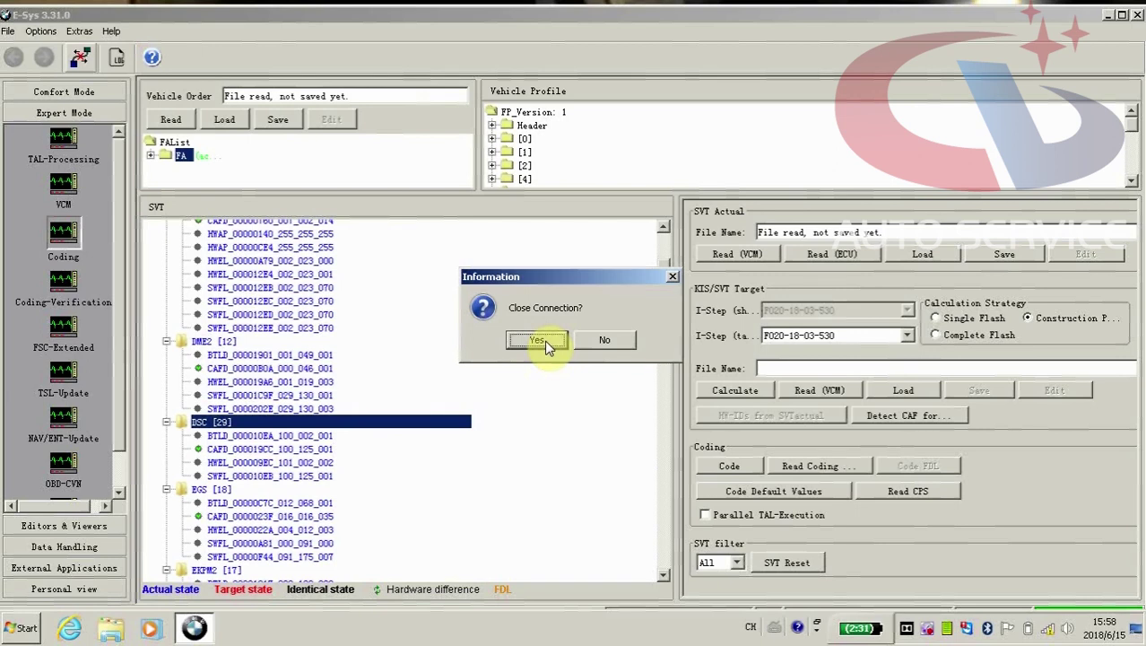
left_click(538, 339)
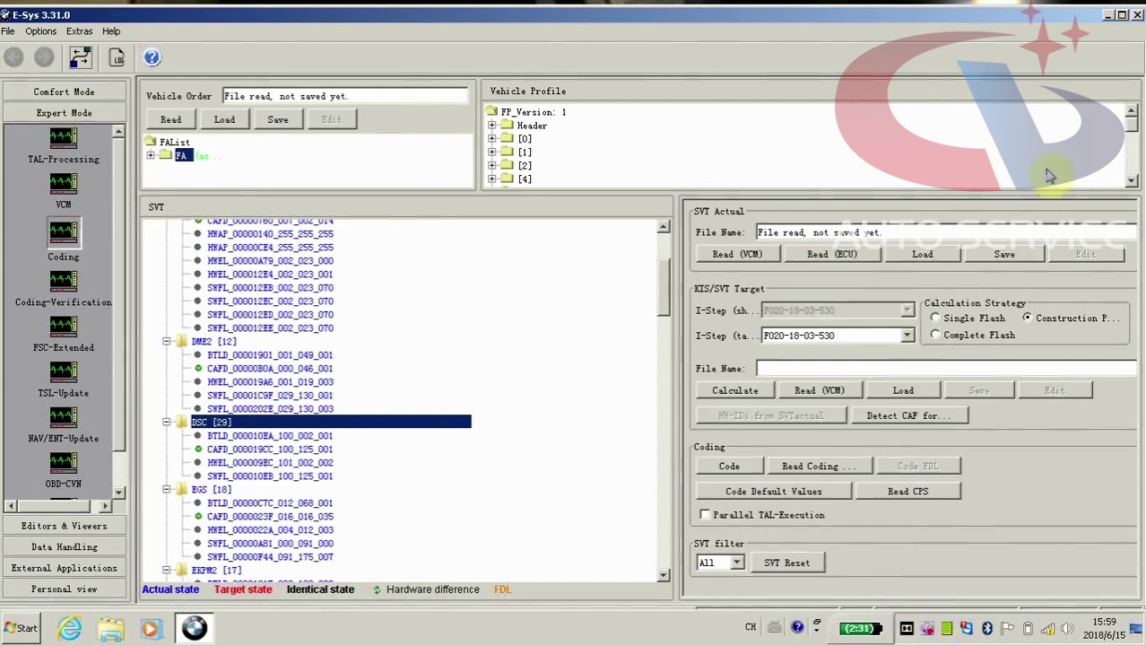
left_click(1137, 15)
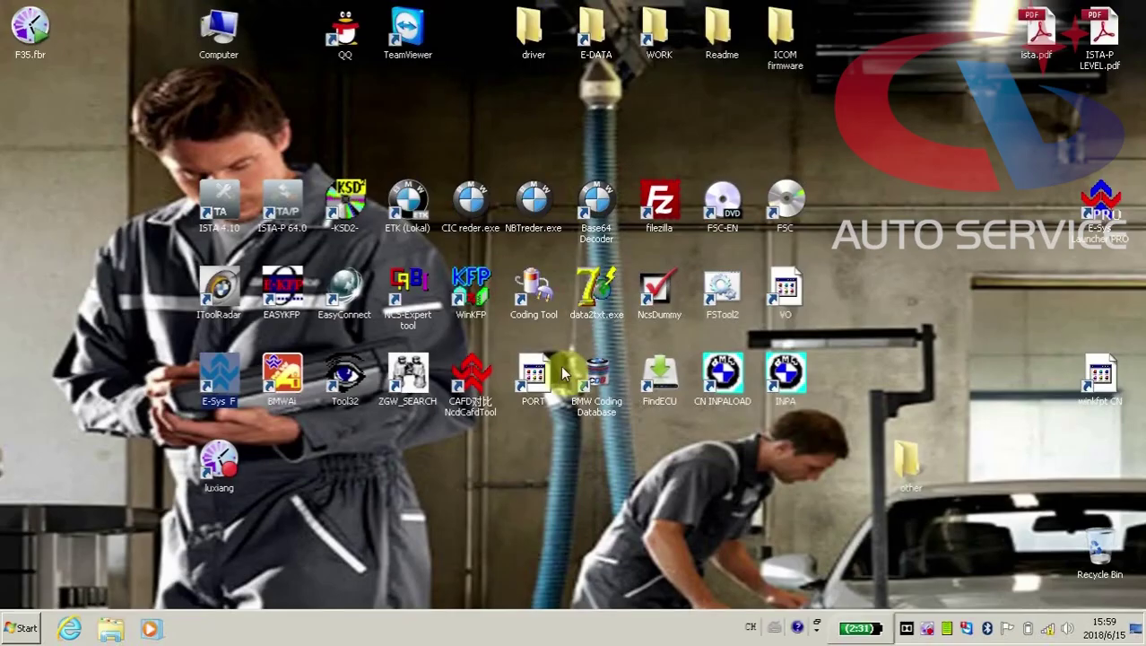
Launch BMWAi, detect the car over ENET and connect to it
left_click(282, 376)
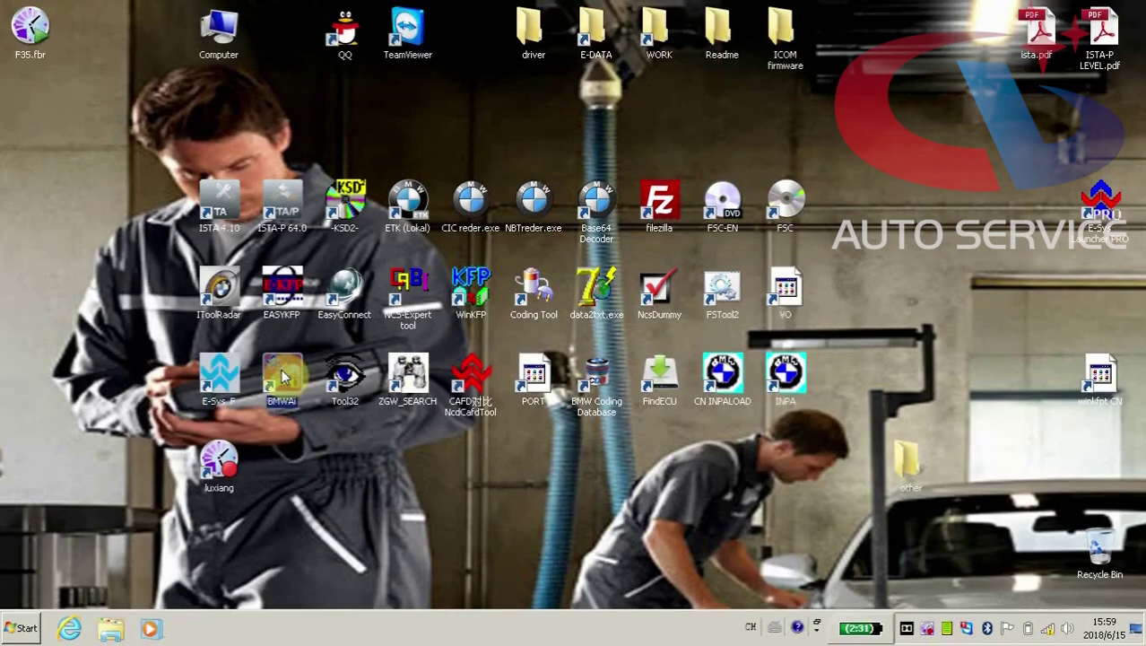
double_click(281, 376)
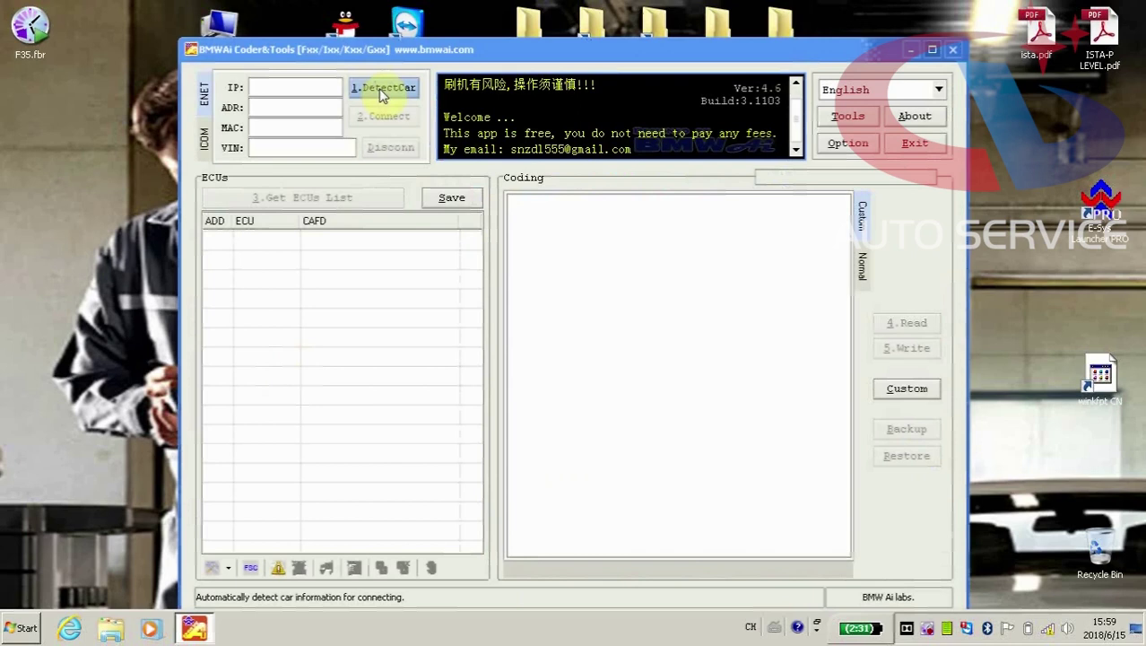
left_click(383, 90)
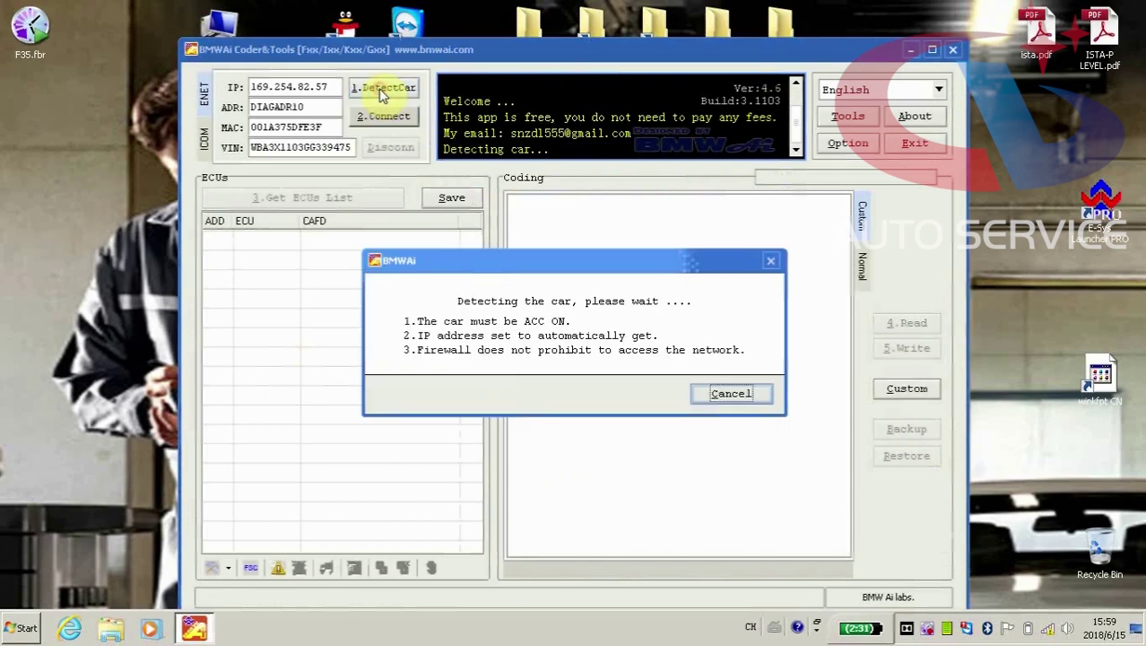
left_click(386, 126)
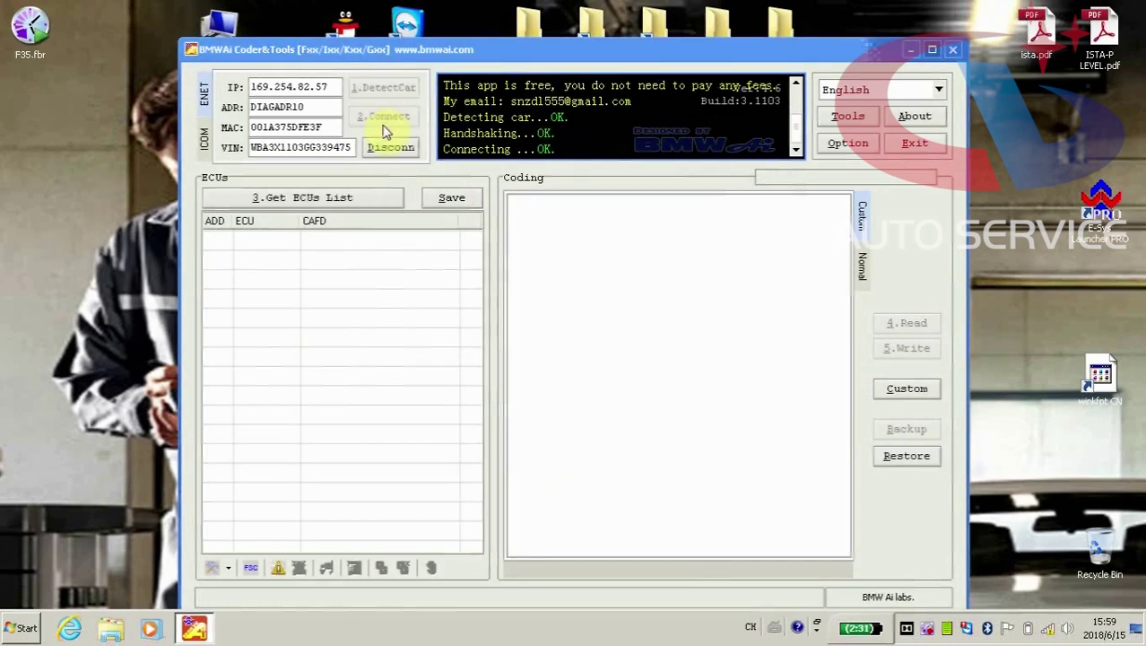
Get the car's ECU list and read the coding data of the head unit at address 63
left_click(346, 198)
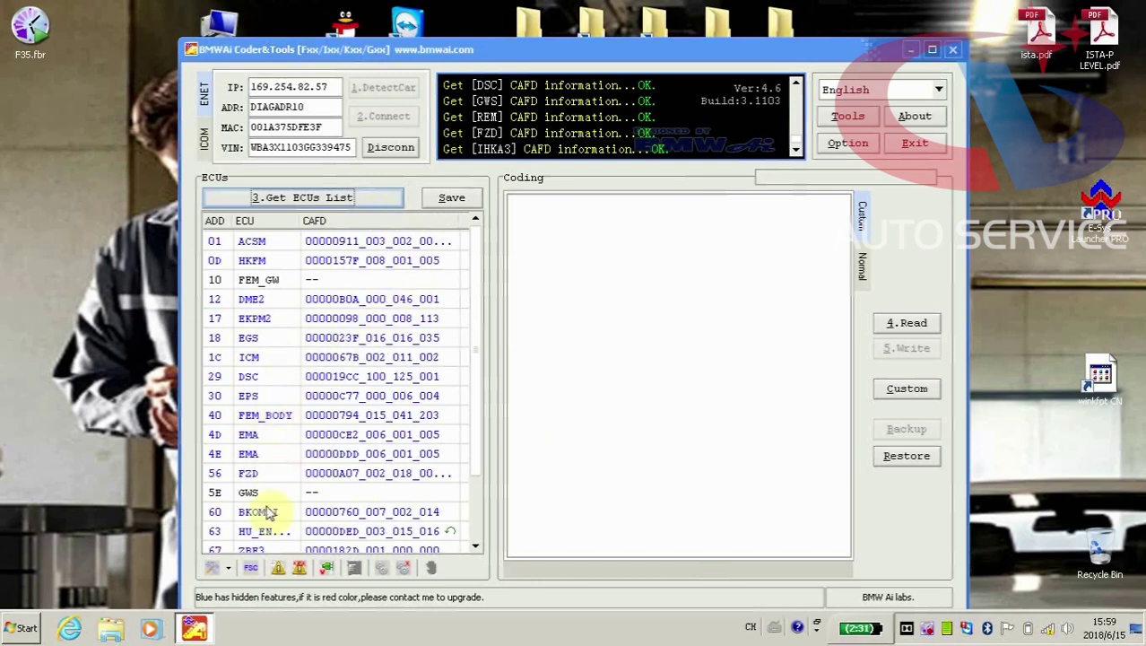
left_click(277, 534)
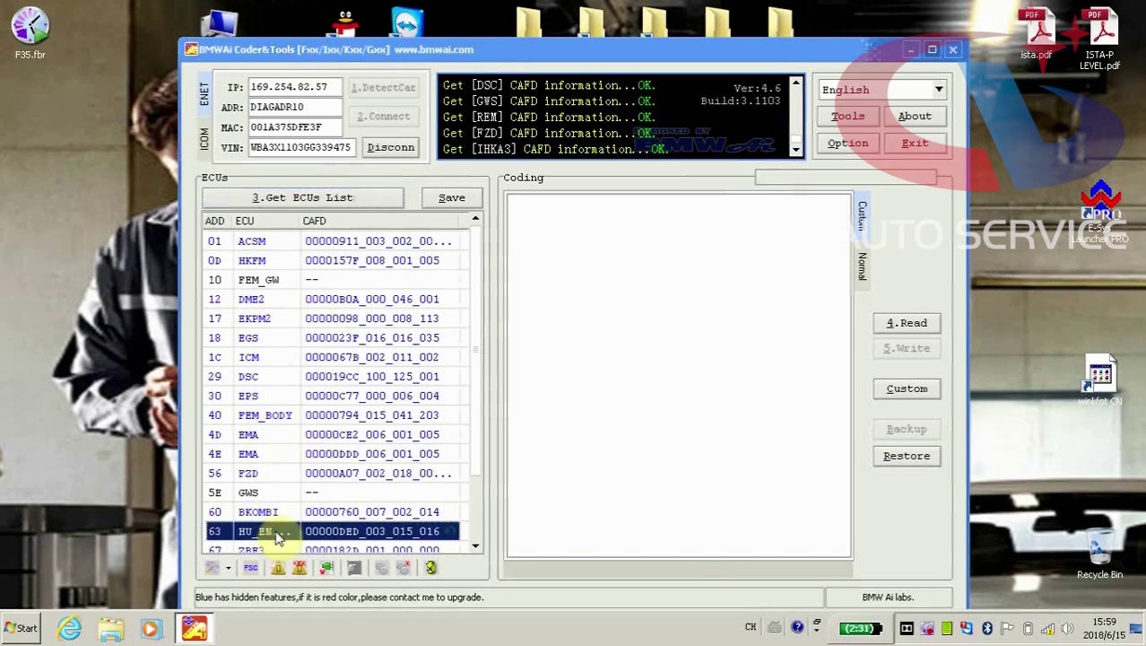
left_click(904, 321)
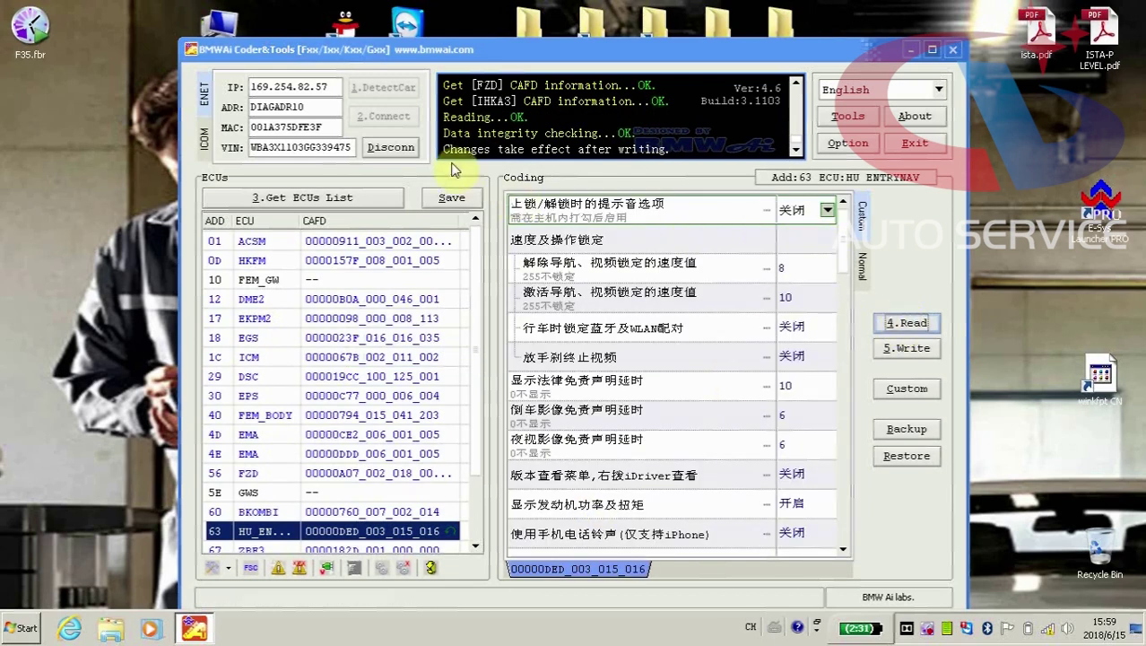
Disconnect from the car and close BMWAi
left_click(390, 148)
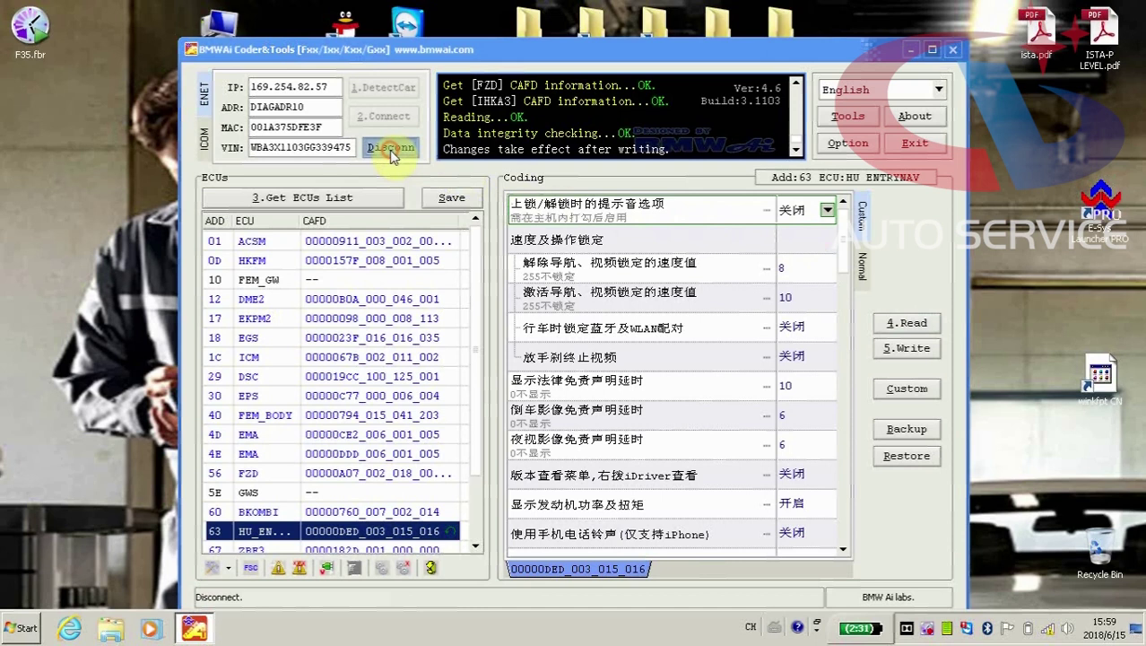
left_click(951, 51)
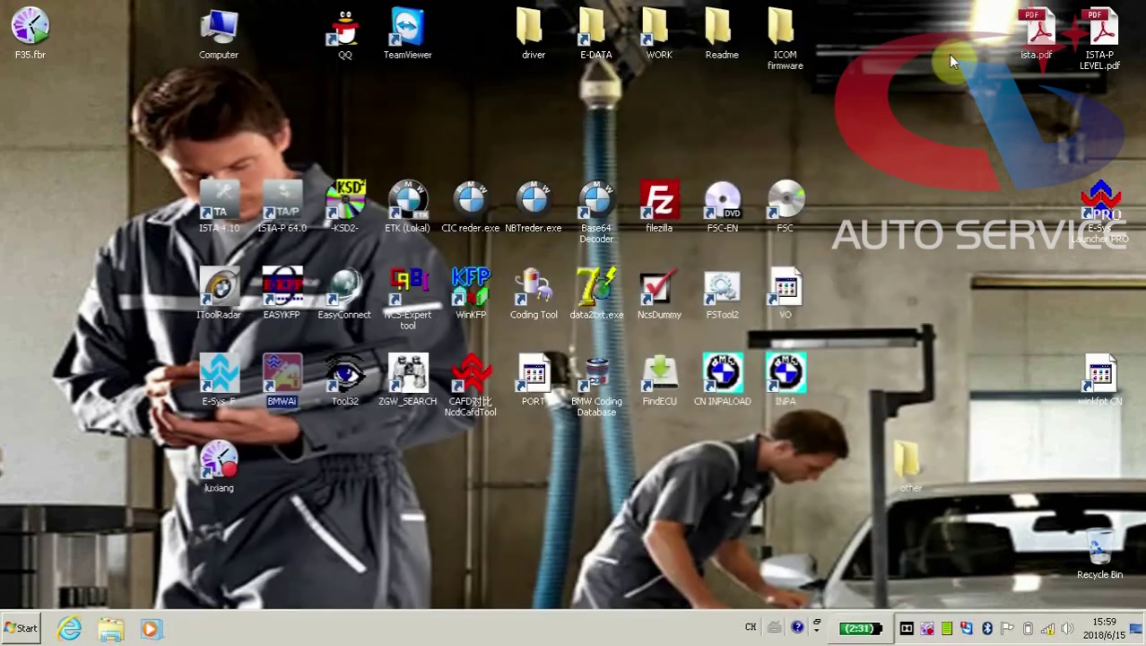
Launch ISTA 4.10 and open the vehicle data read-out for a new operation
left_click(224, 199)
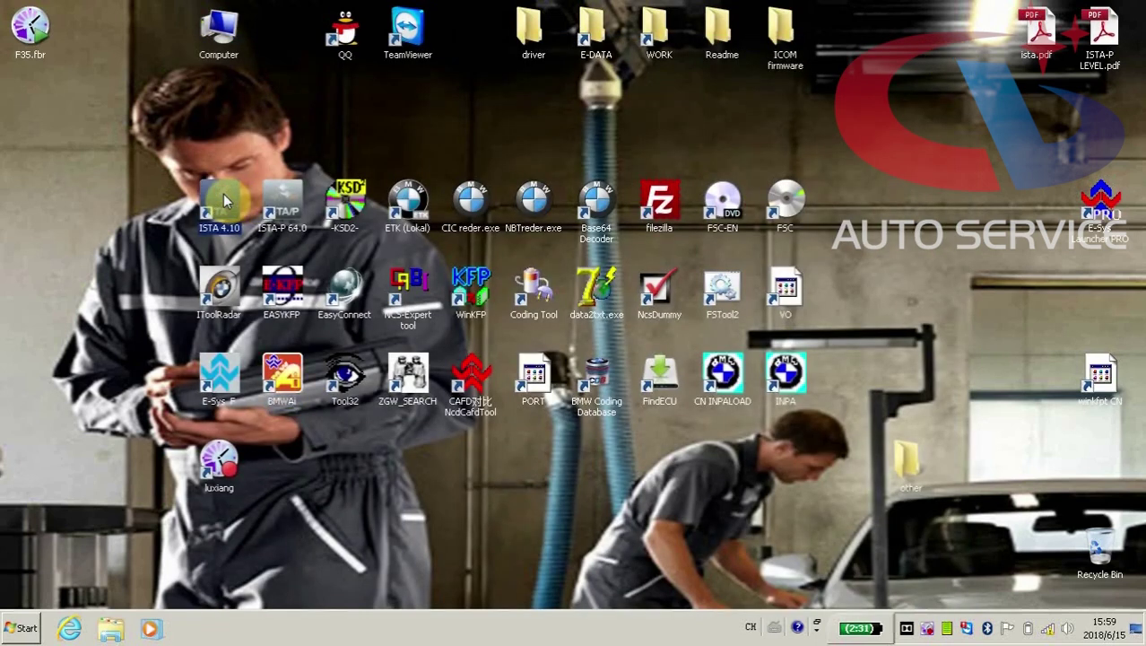
double_click(224, 199)
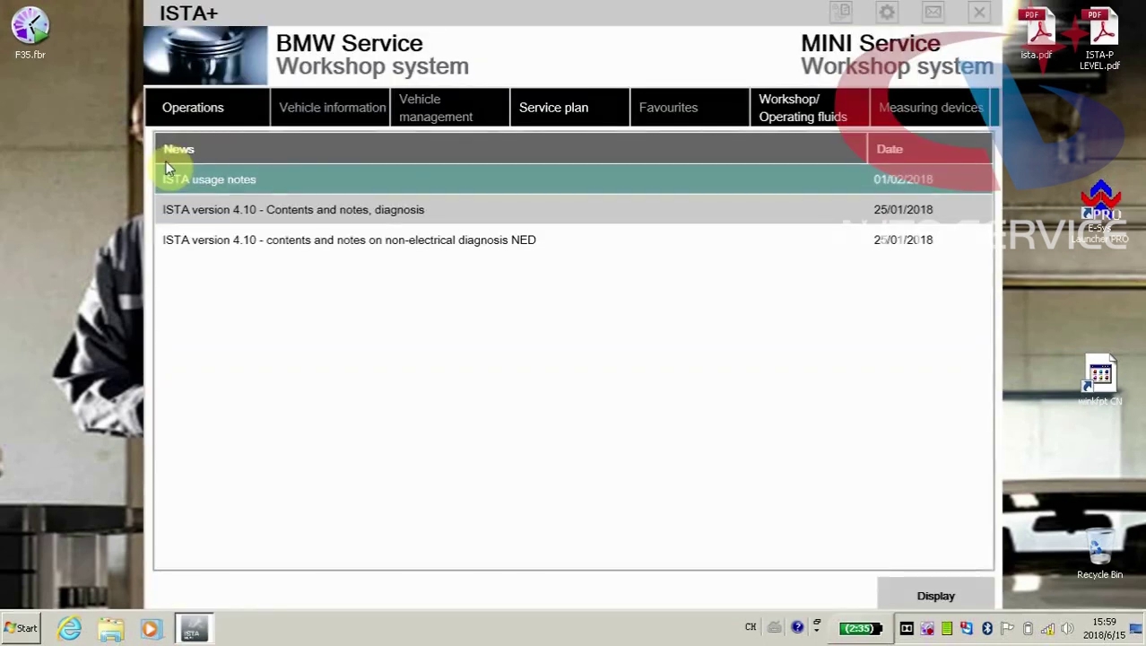
left_click(205, 113)
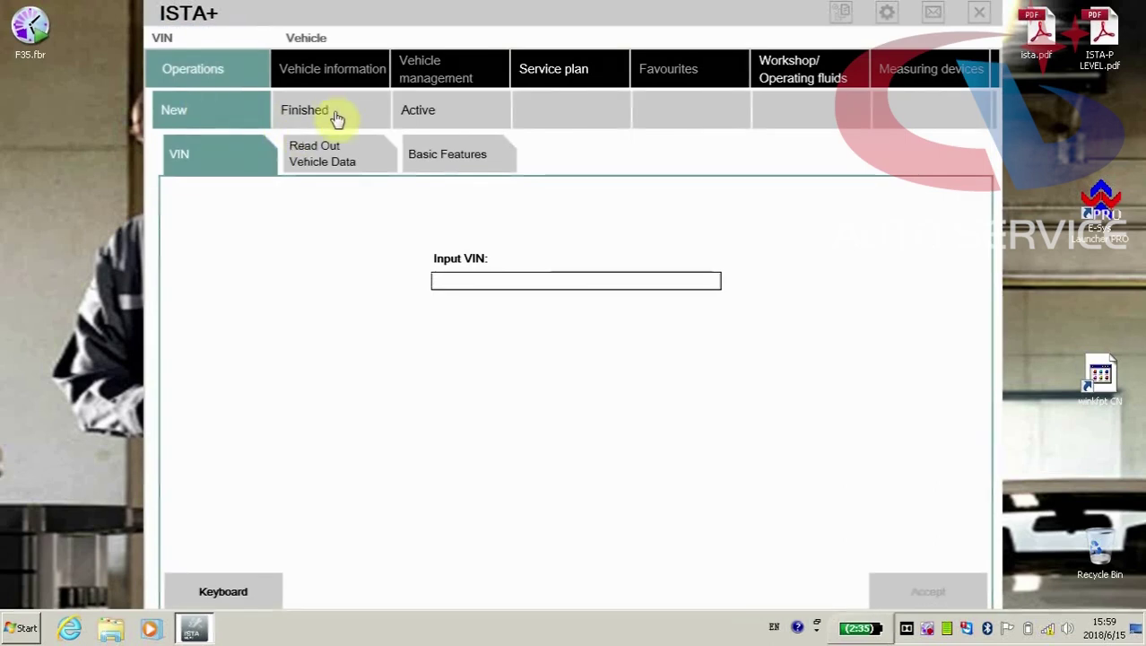
left_click(339, 150)
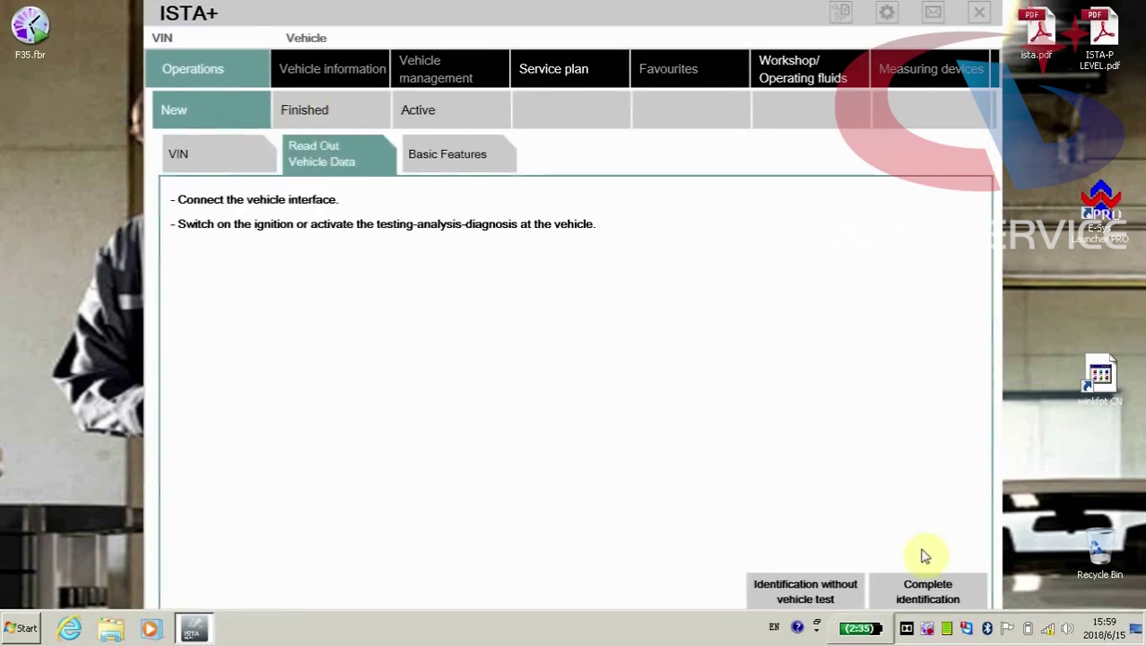
Start complete vehicle identification and set up the connection to the ENET vehicle at 169.254.82.57
left_click(928, 595)
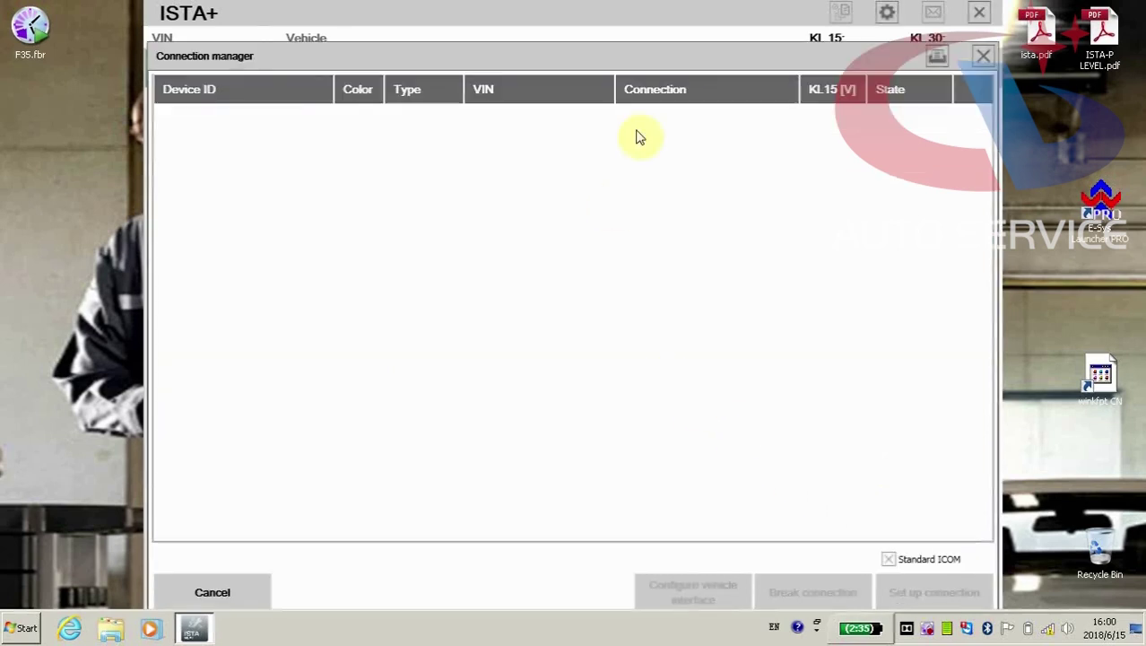
left_click(680, 120)
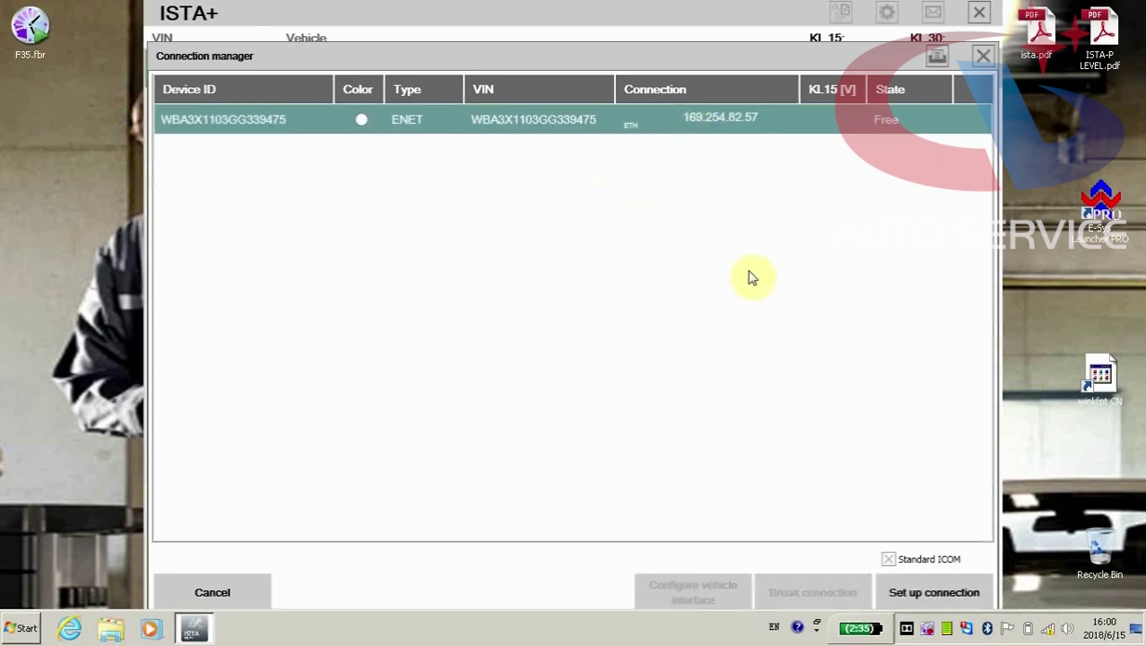
left_click(933, 594)
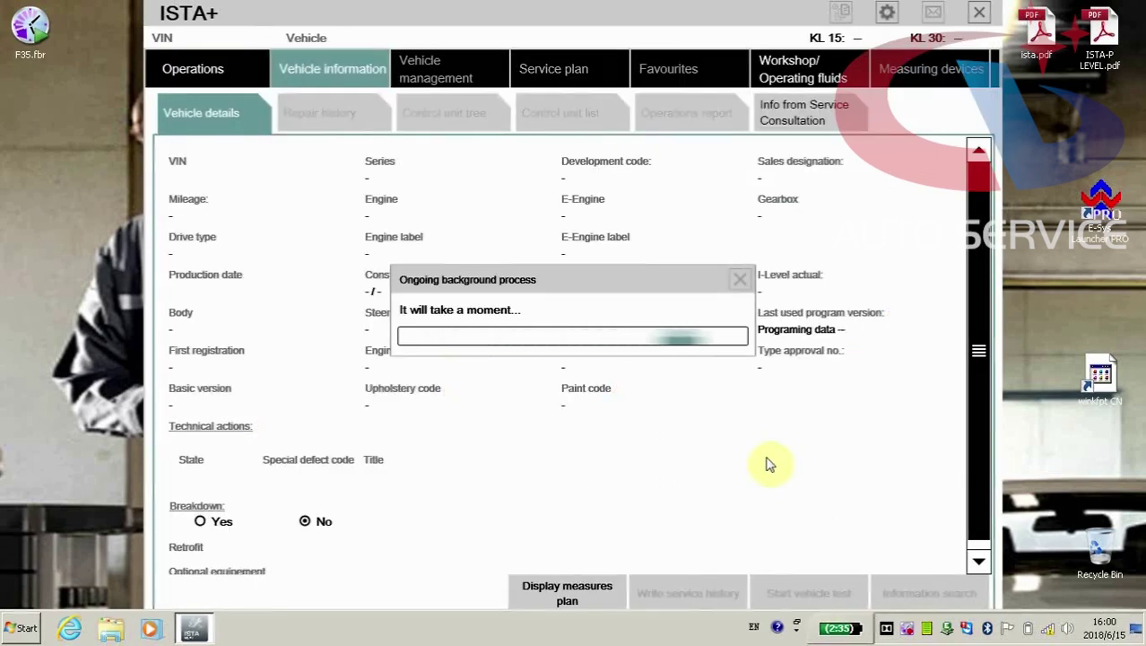